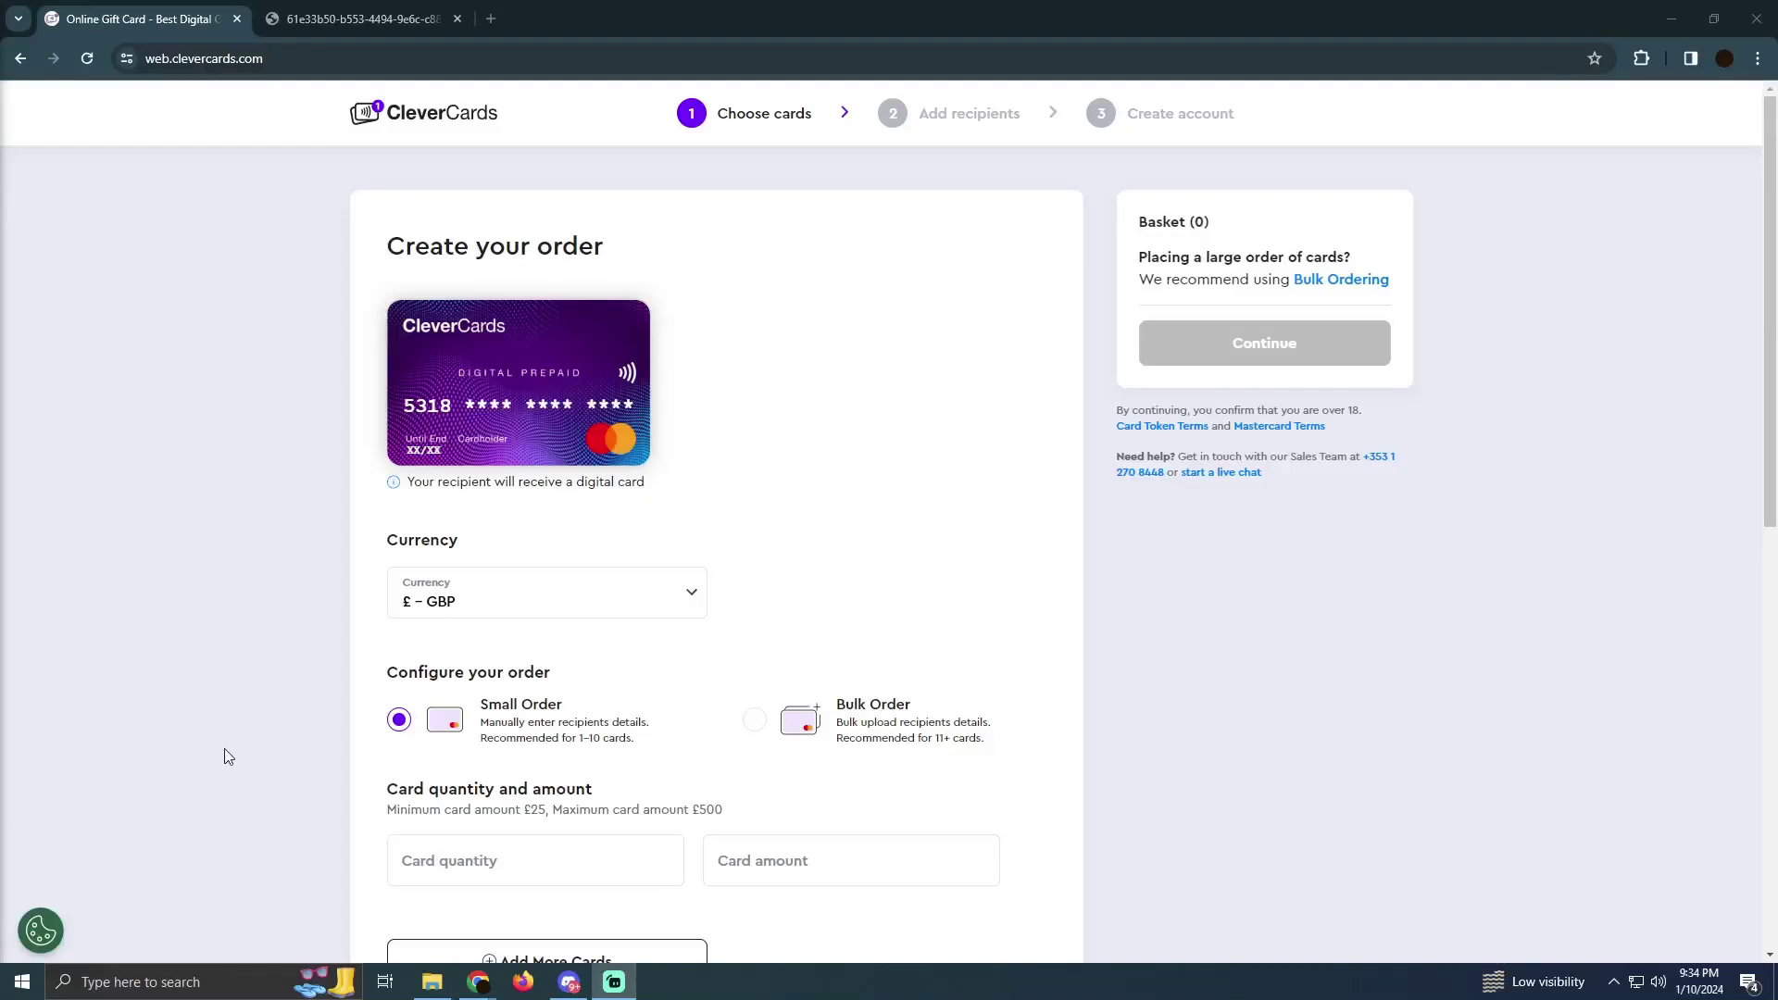
scroll(972, 514, down, 3)
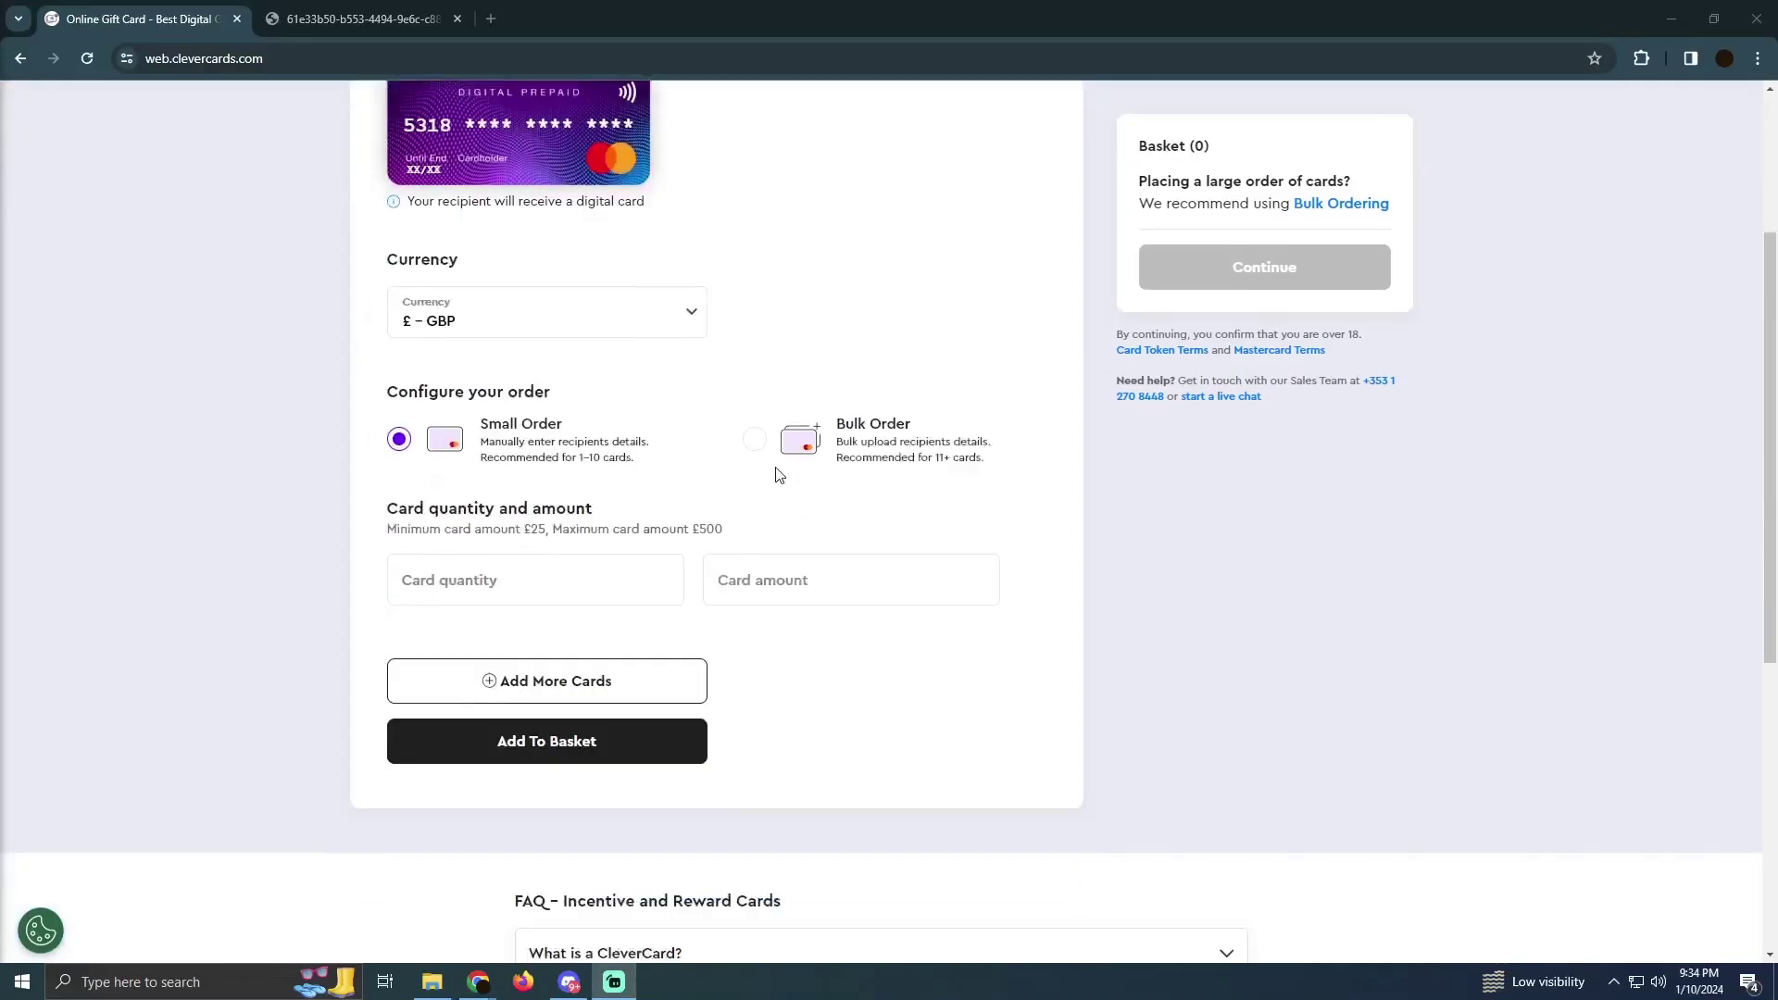
scroll(764, 486, down, 3)
scroll(693, 448, up, 4)
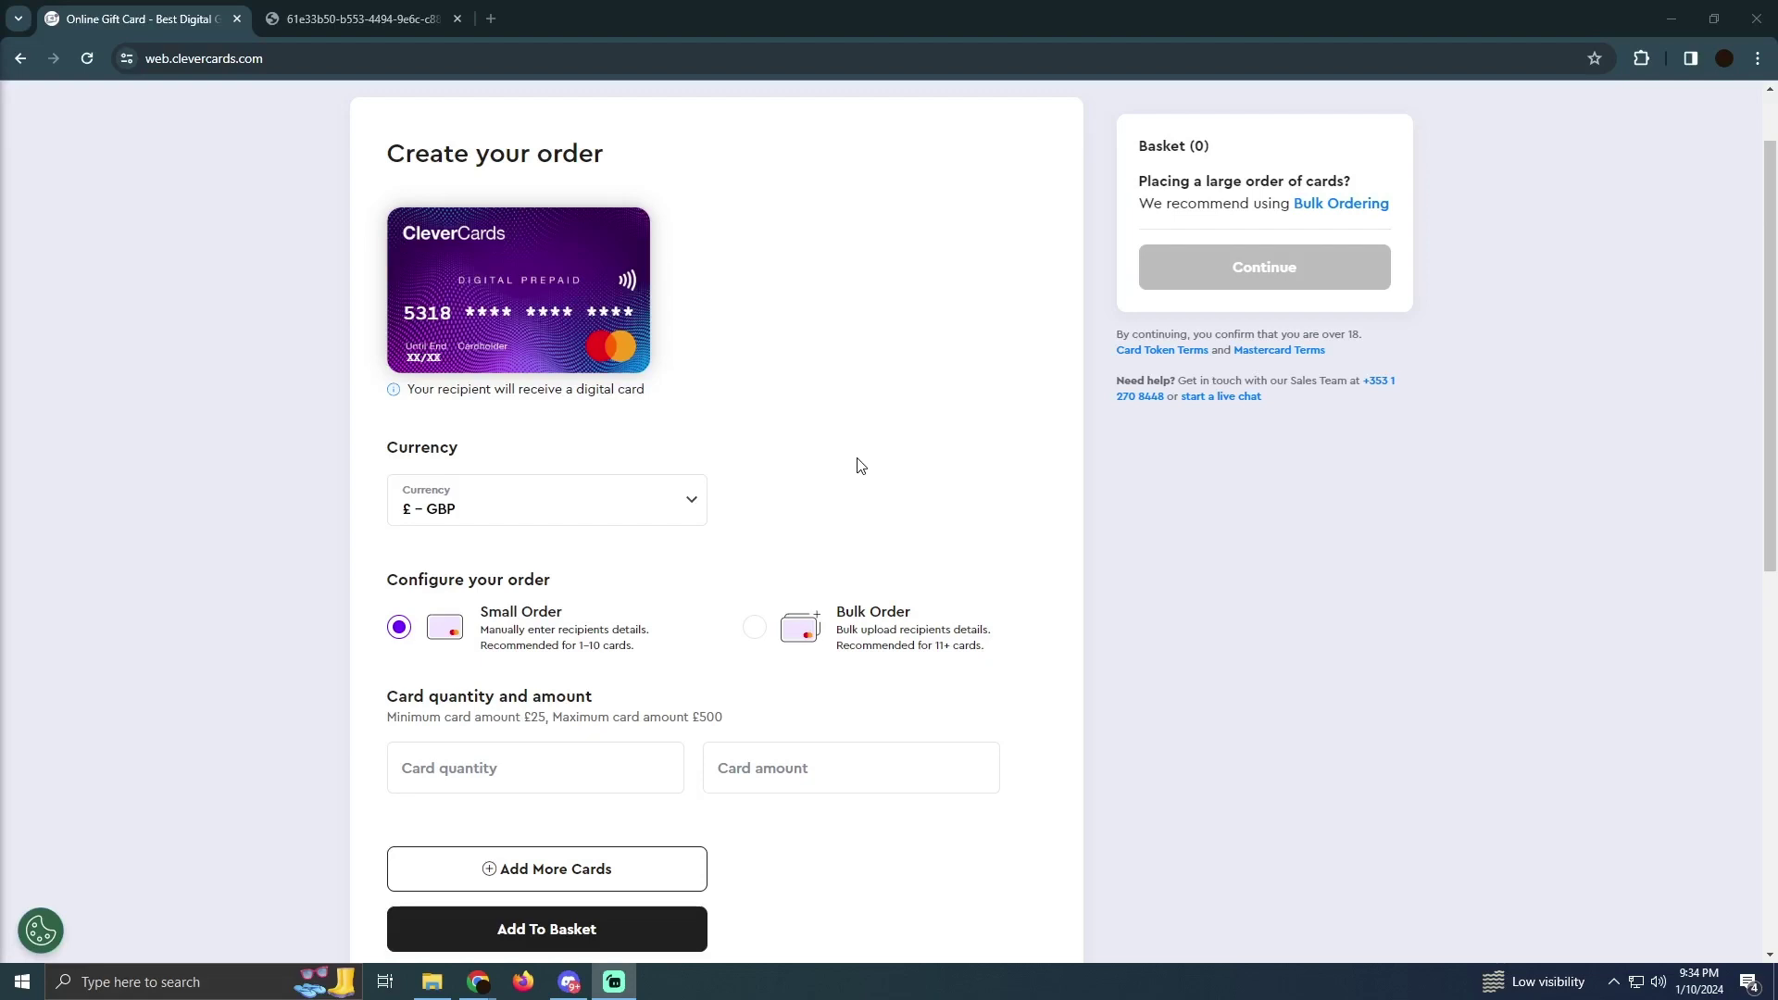
scroll(861, 480, down, 1)
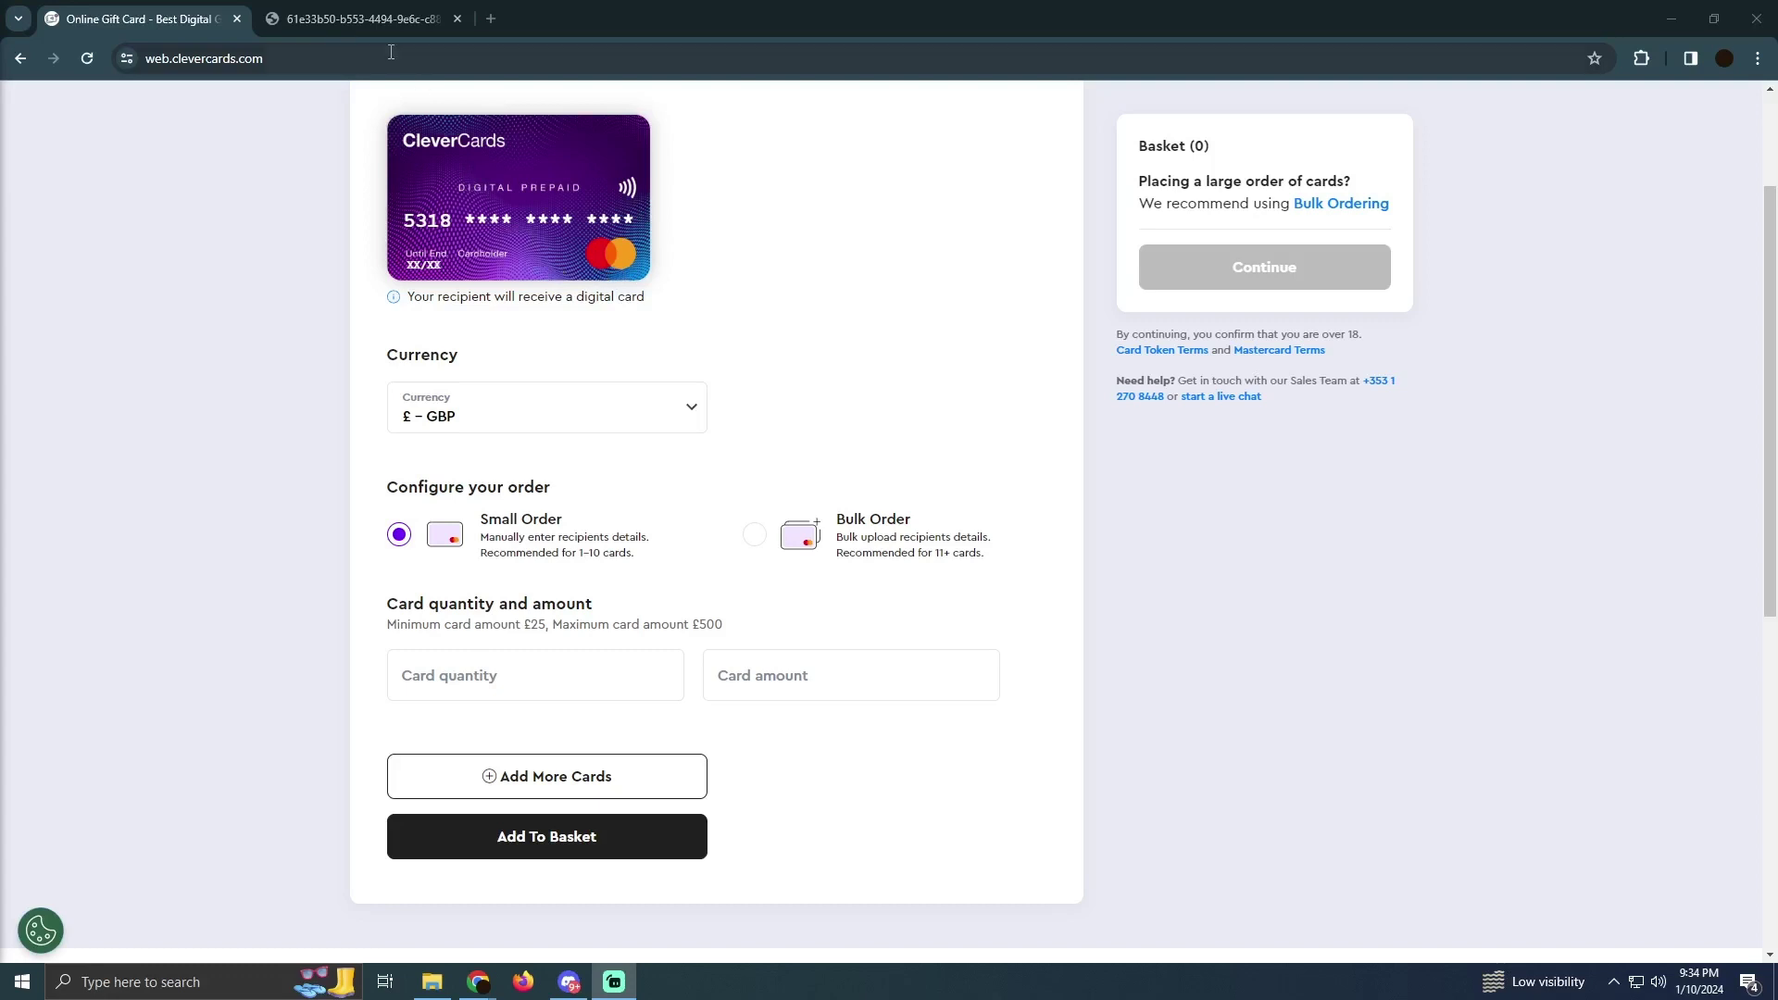
Switch to the second browser tab showing the phone card app's Add to Apple Wallet image.
click(354, 18)
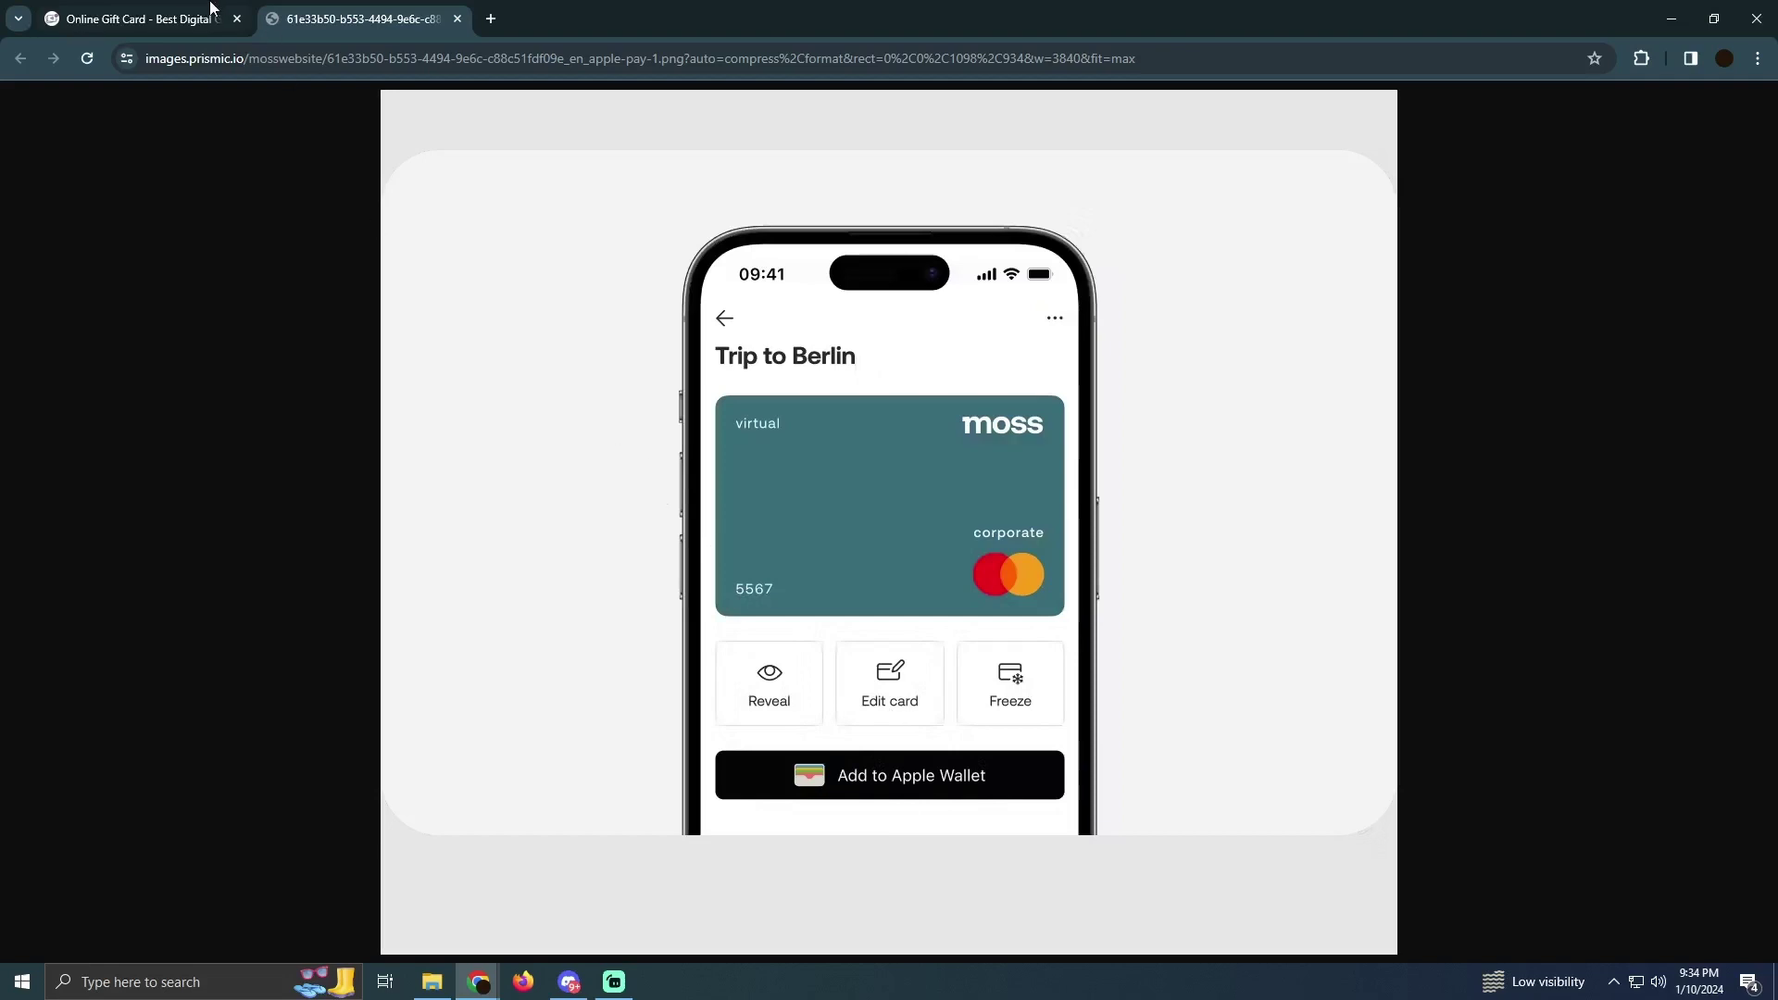
Switch back to the Online Gift Card tab with the GBP, Small Order order form.
click(181, 18)
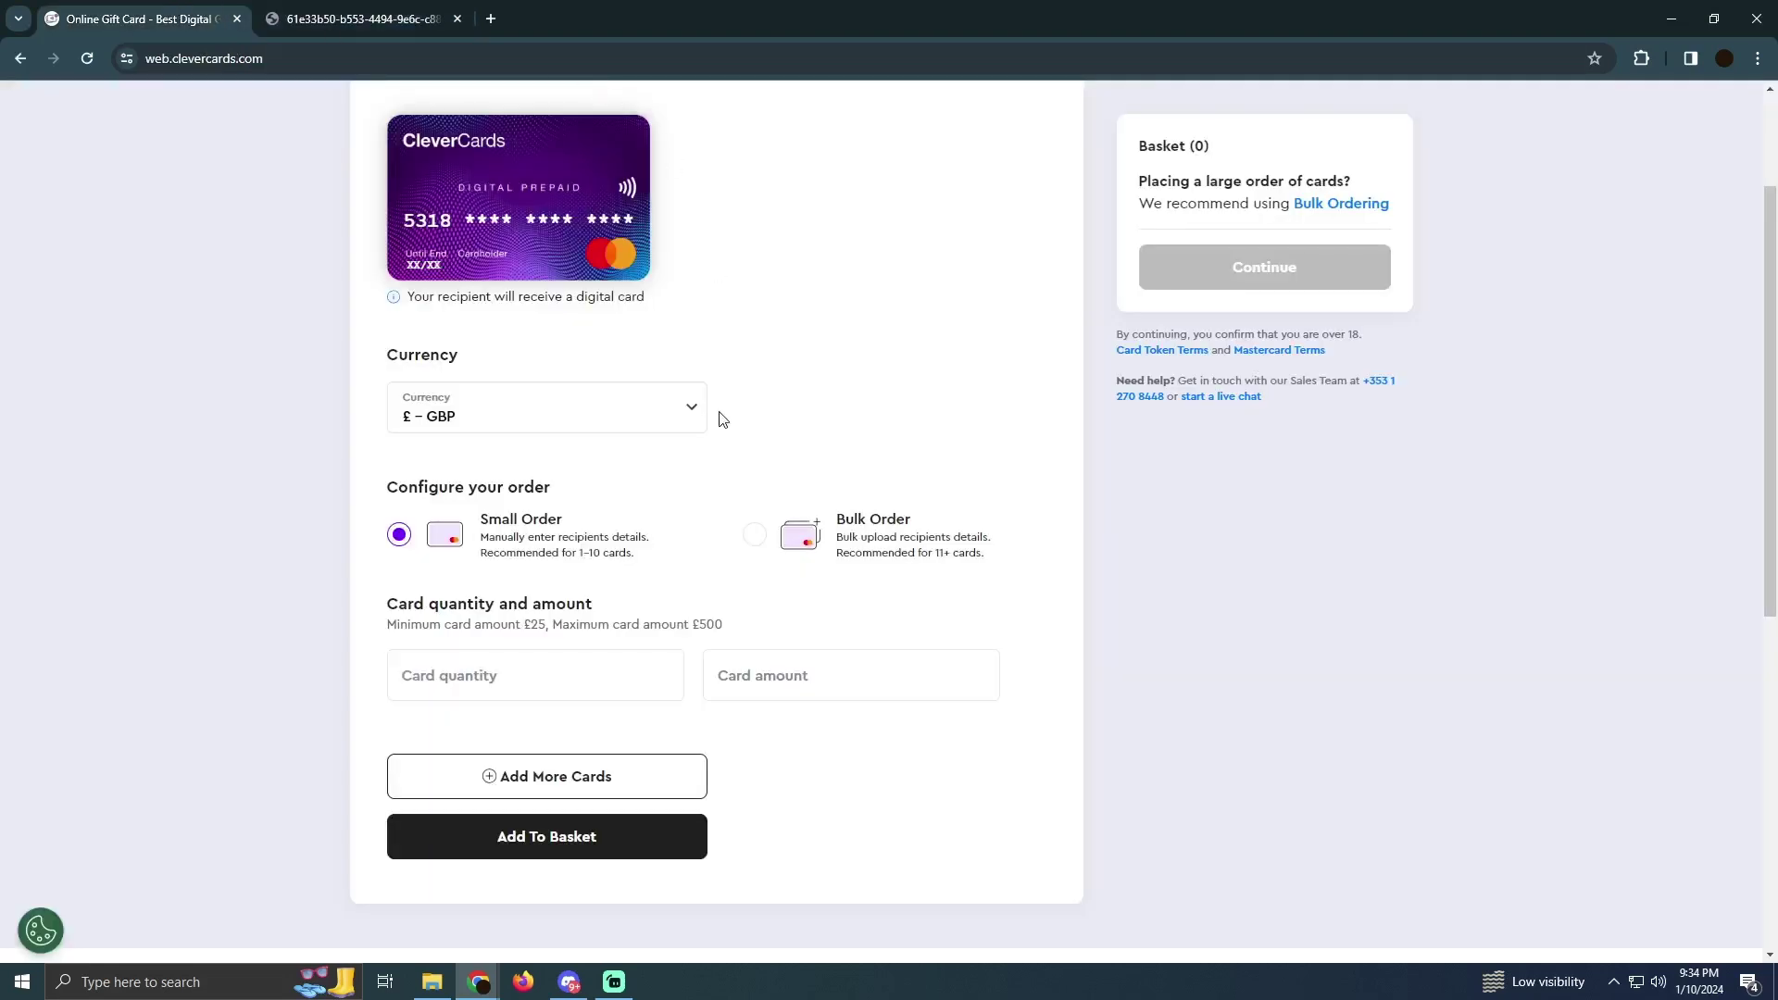